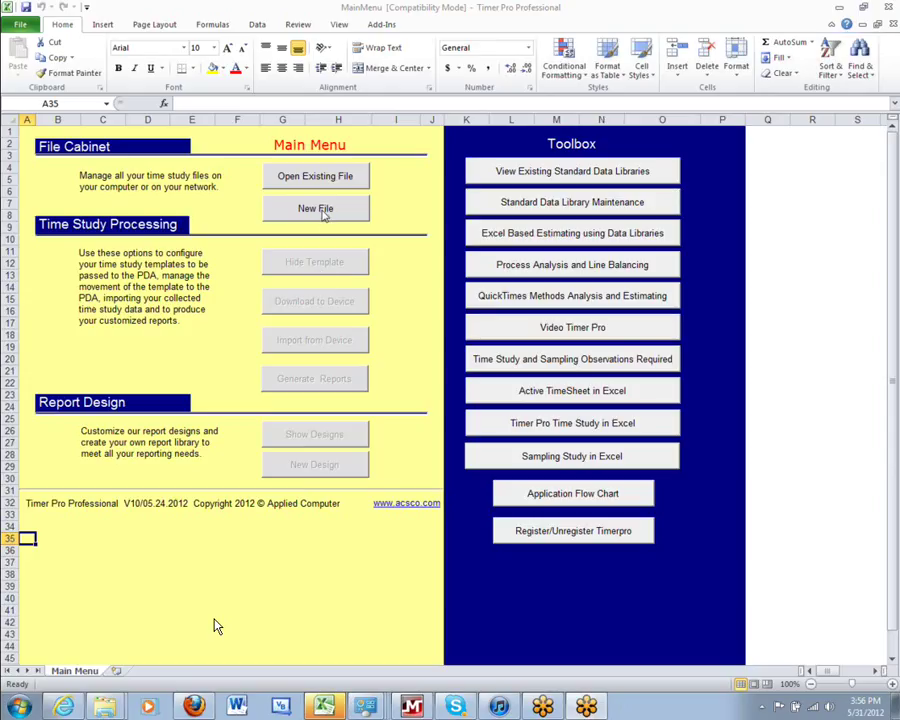
Step: Create a new template file named STOCK PUT AWAY and bring its workbook window forward
click(323, 212)
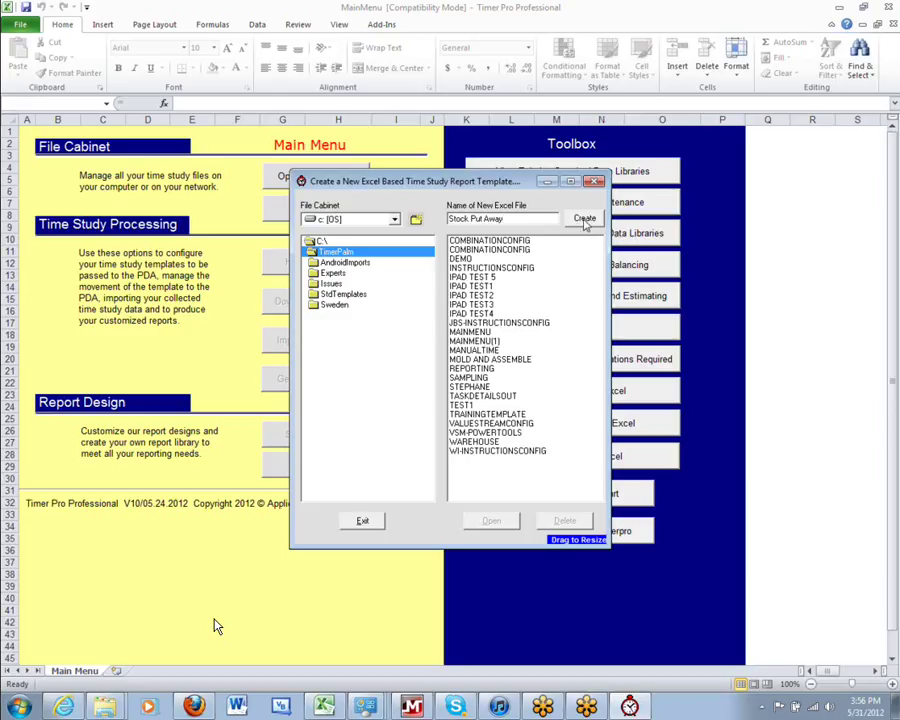
click(585, 219)
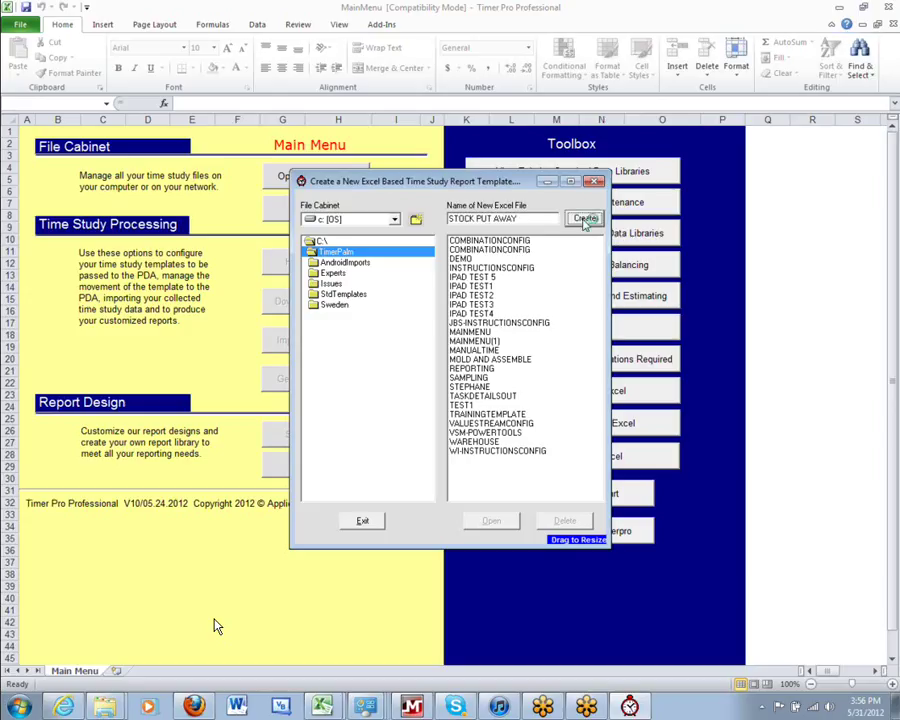
click(330, 708)
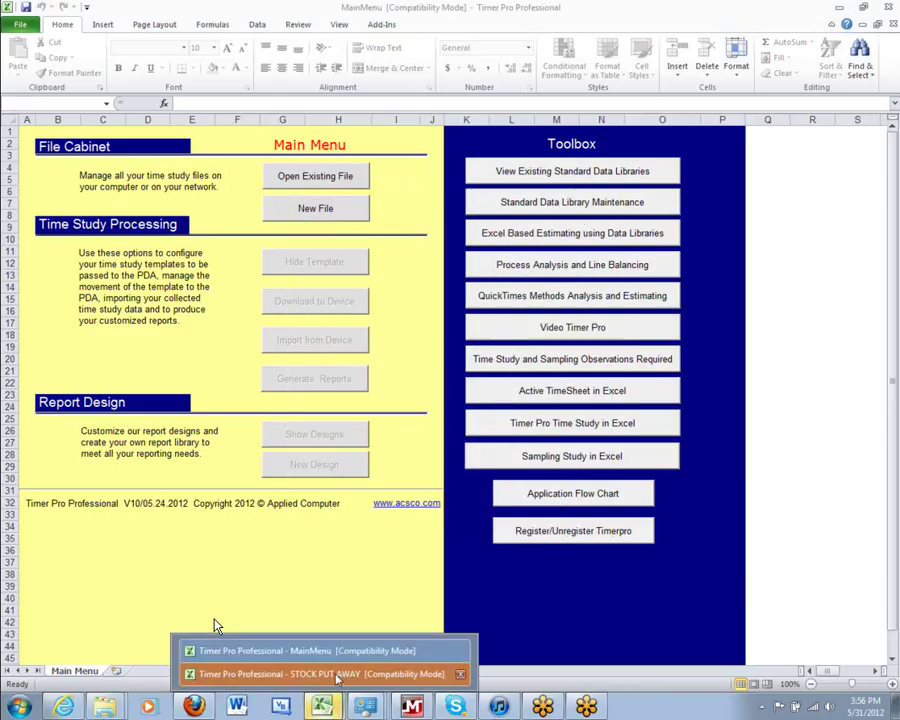
Step: From the STOCK PUT AWAY workbook, start Download to Device to choose the target device
click(338, 676)
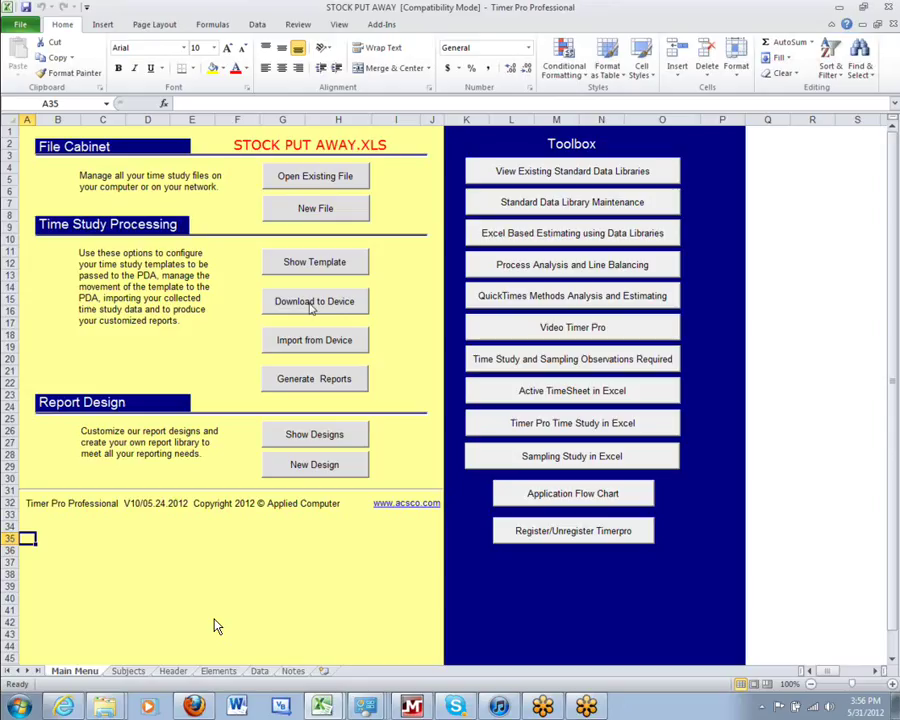
click(312, 308)
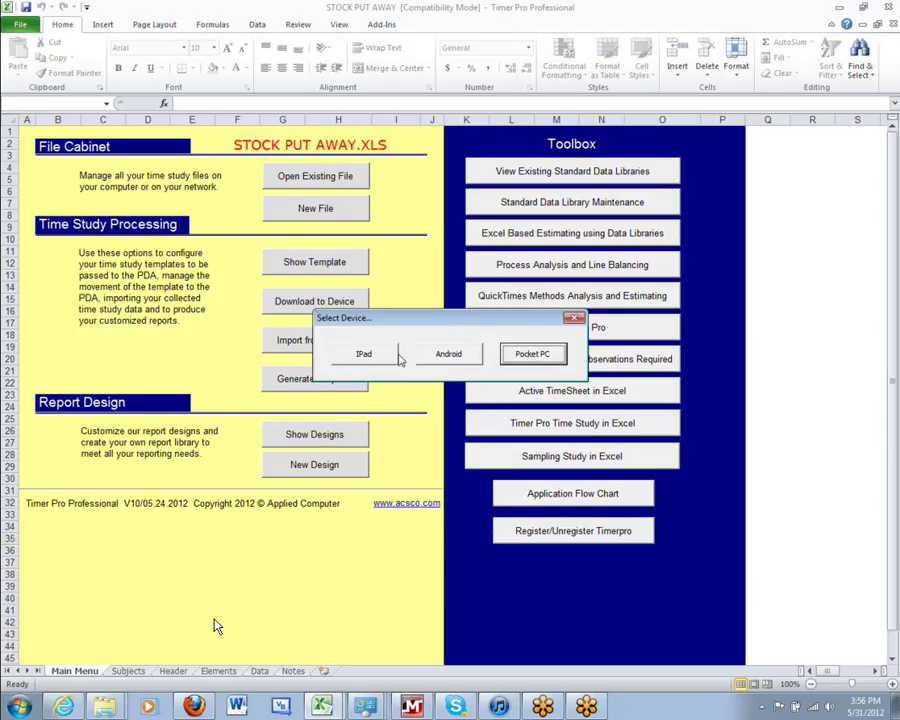
click(524, 358)
Step: Pick iPad and save the template as STOCK PUT AWAY.db3 in the Apple\Templates folder on C:
click(362, 355)
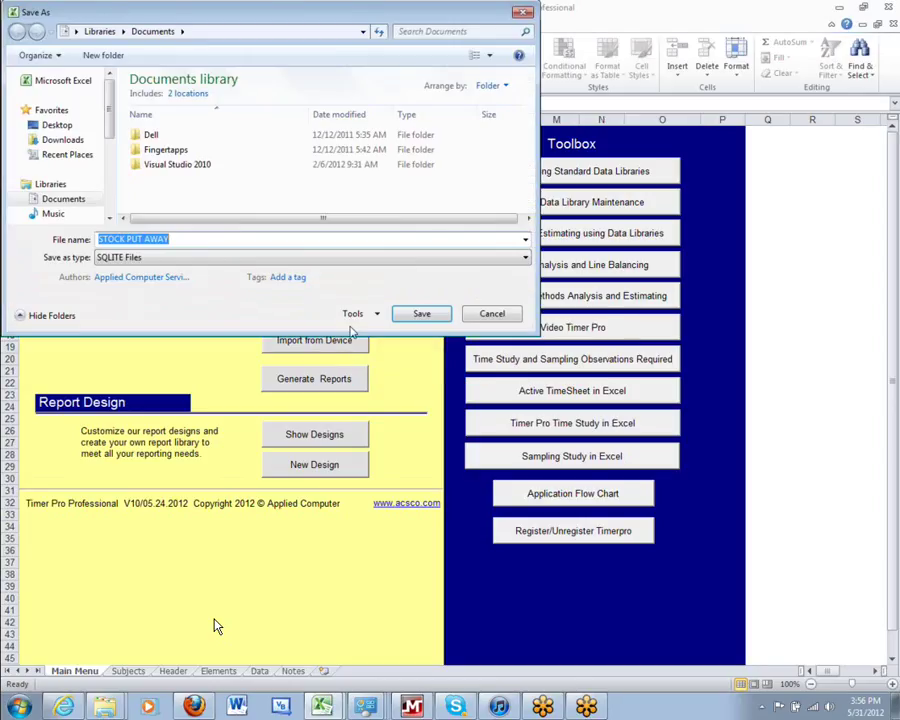
scroll(113, 120, down, 2)
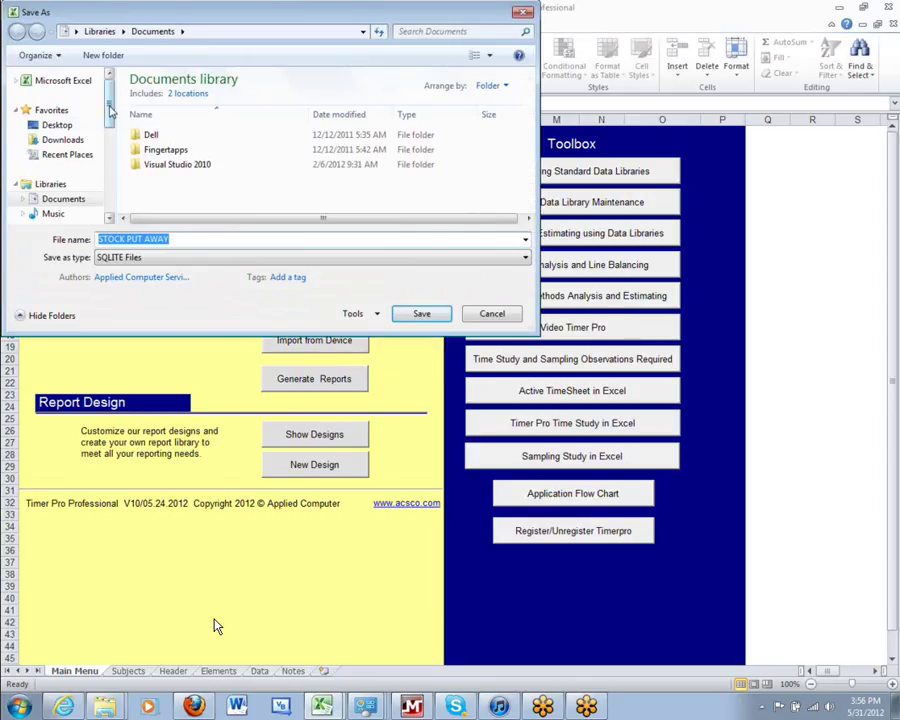
scroll(113, 120, down, 3)
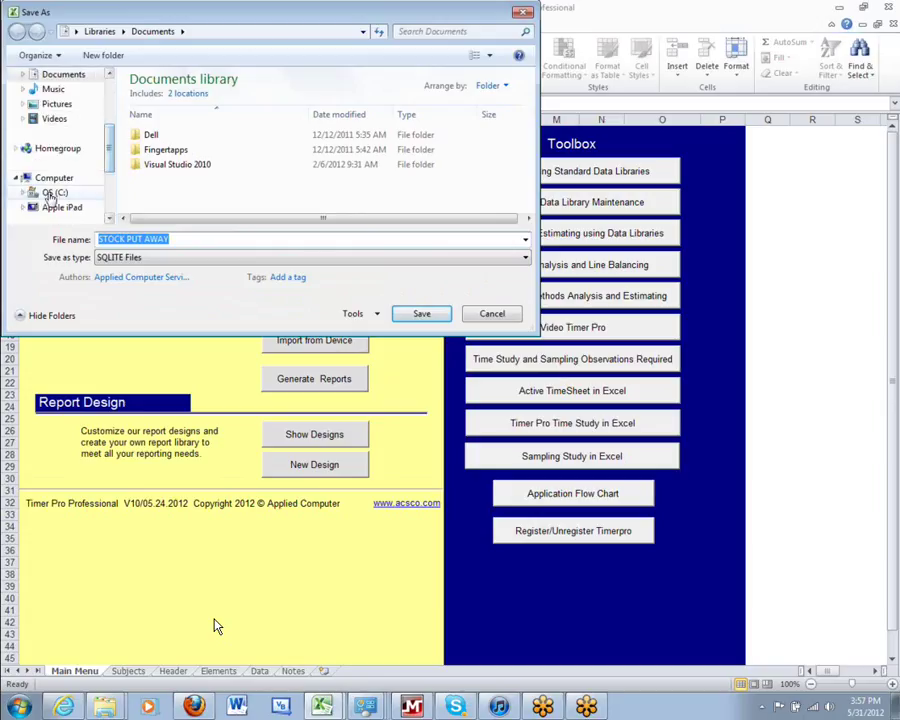
click(52, 193)
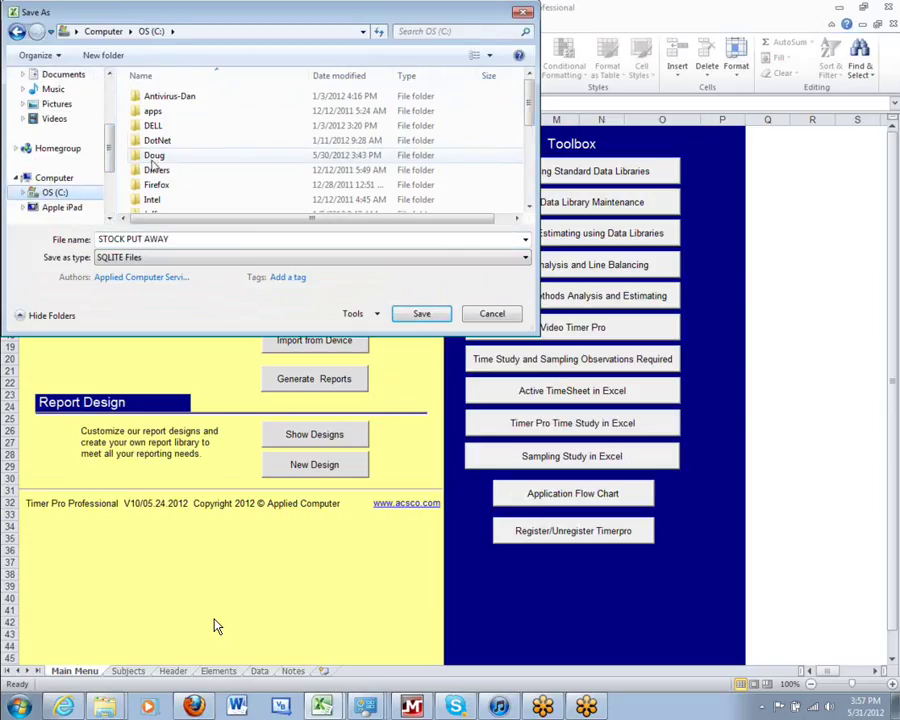
click(153, 157)
double_click(153, 157)
double_click(157, 96)
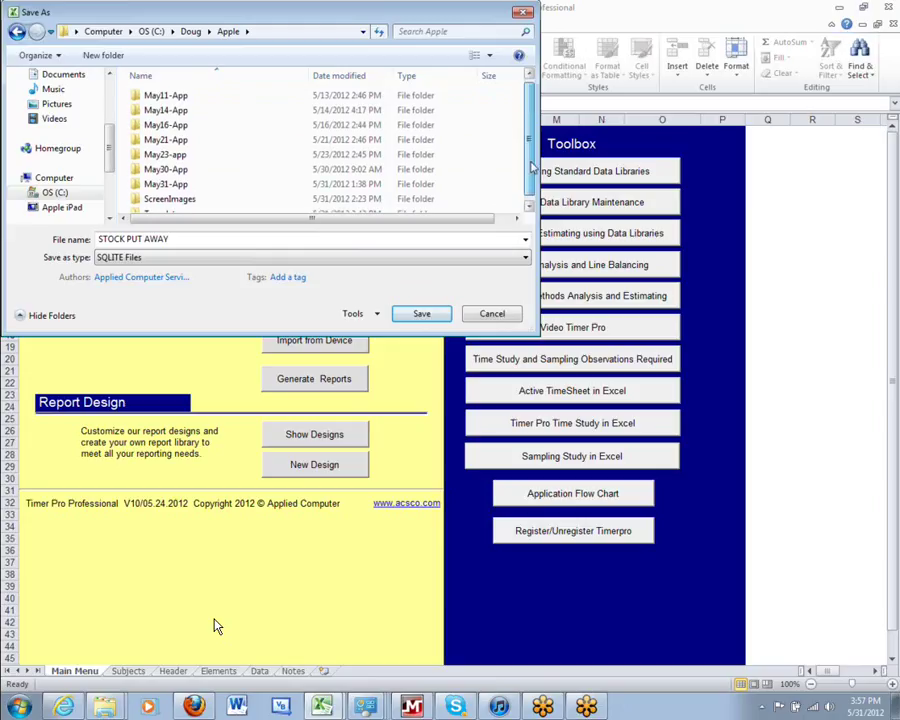
scroll(453, 180, down, 1)
double_click(168, 205)
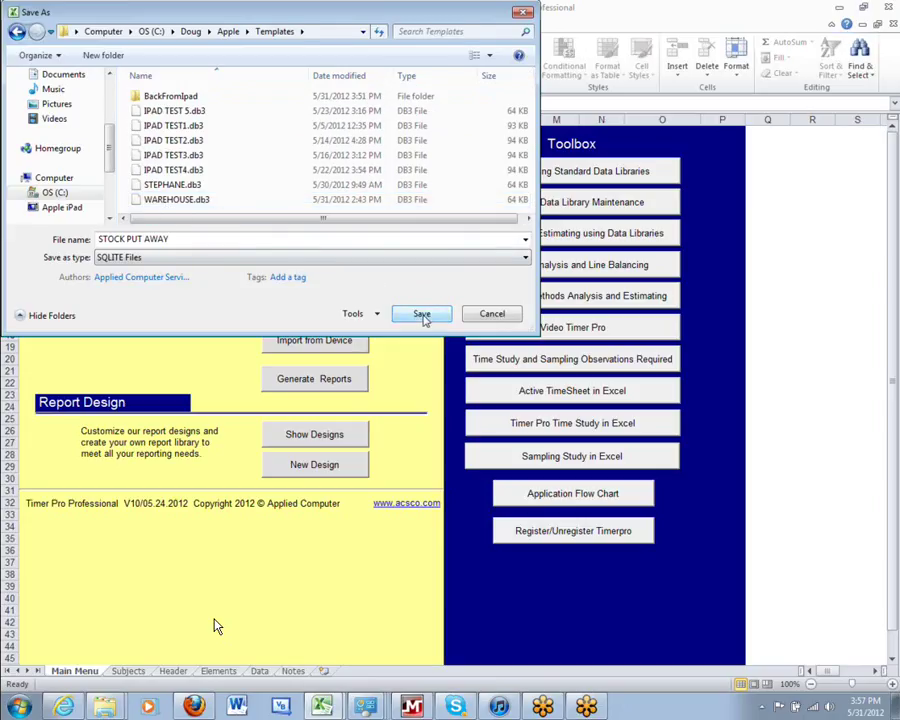
click(422, 316)
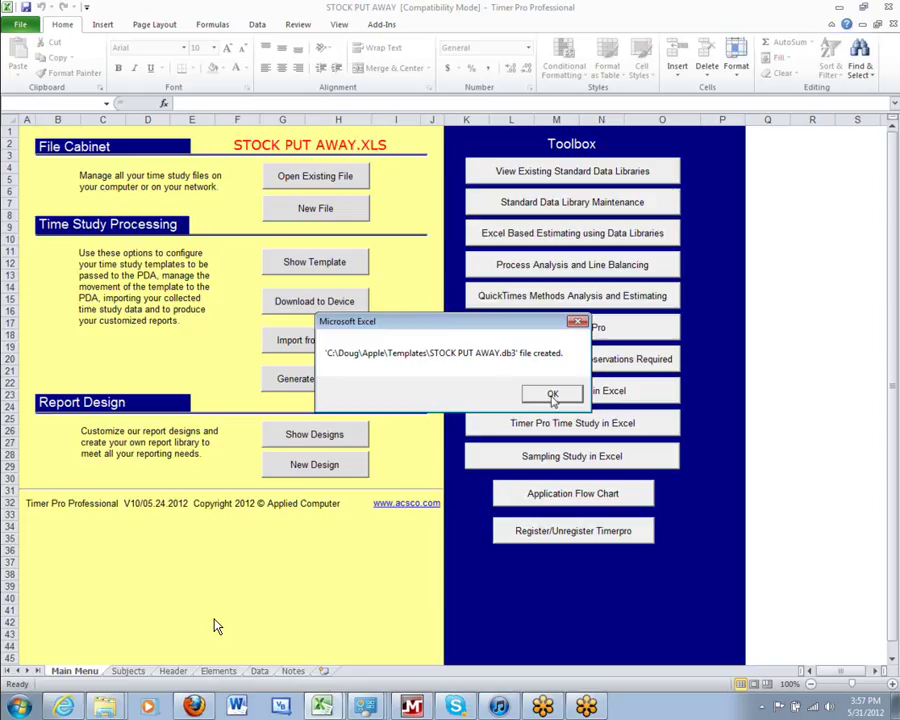
Step: Close the file-created confirmation, minimize the workbook, and bring iTunes to the front
click(553, 395)
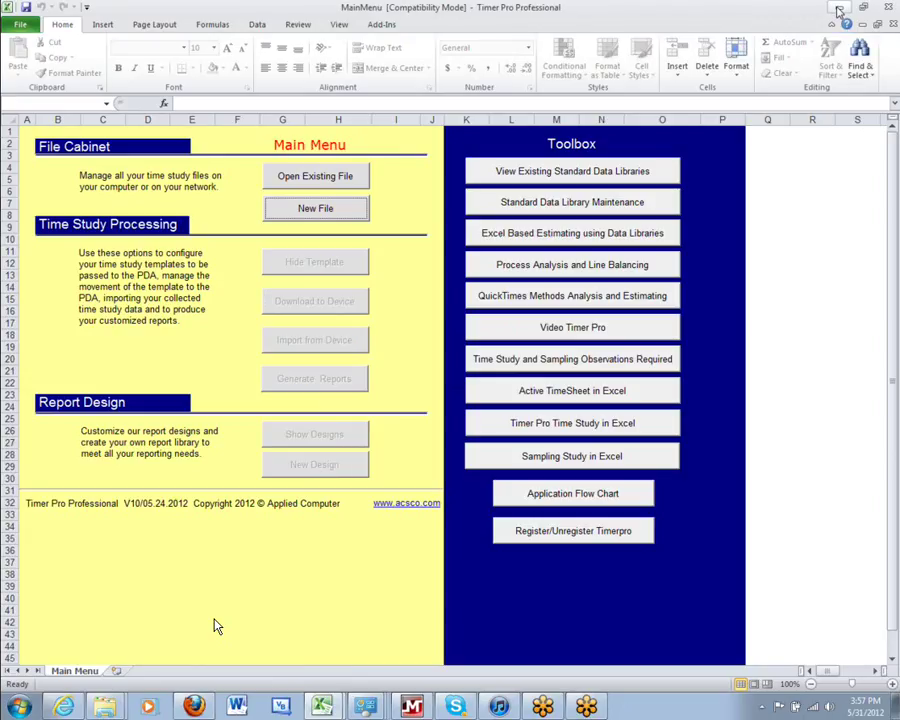
click(841, 8)
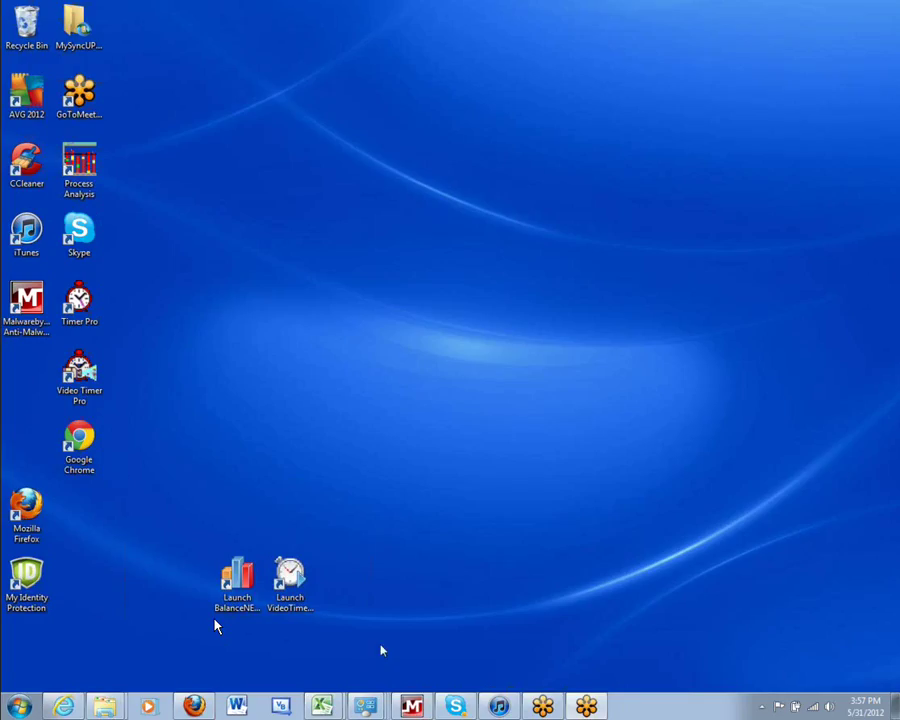
click(499, 706)
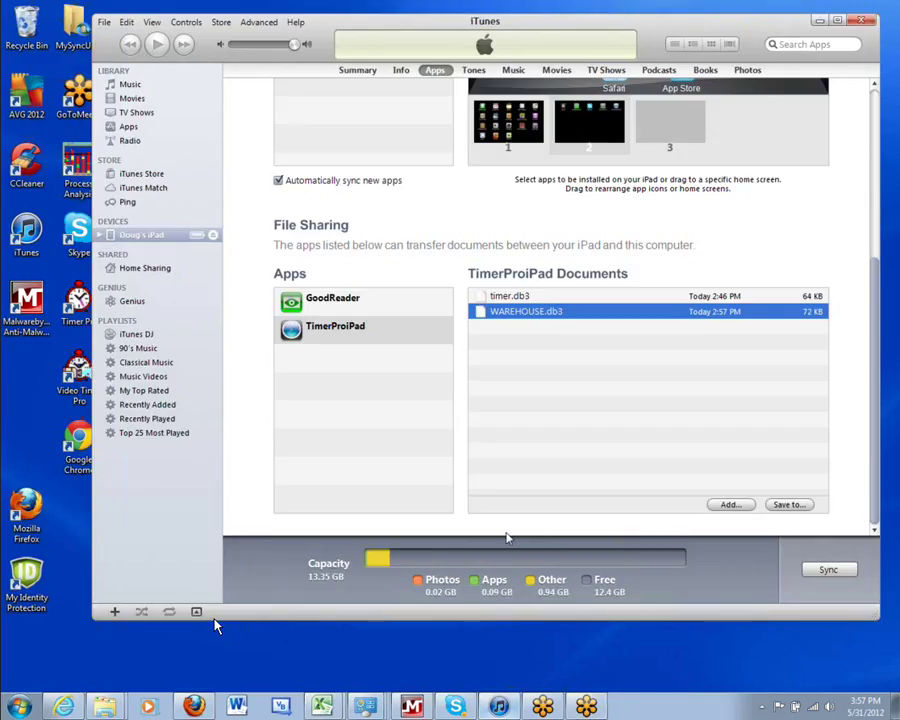
Step: Add STOCK PUT AWAY.db3 from the Apple\Templates folder to the TimerProiPad documents
click(725, 505)
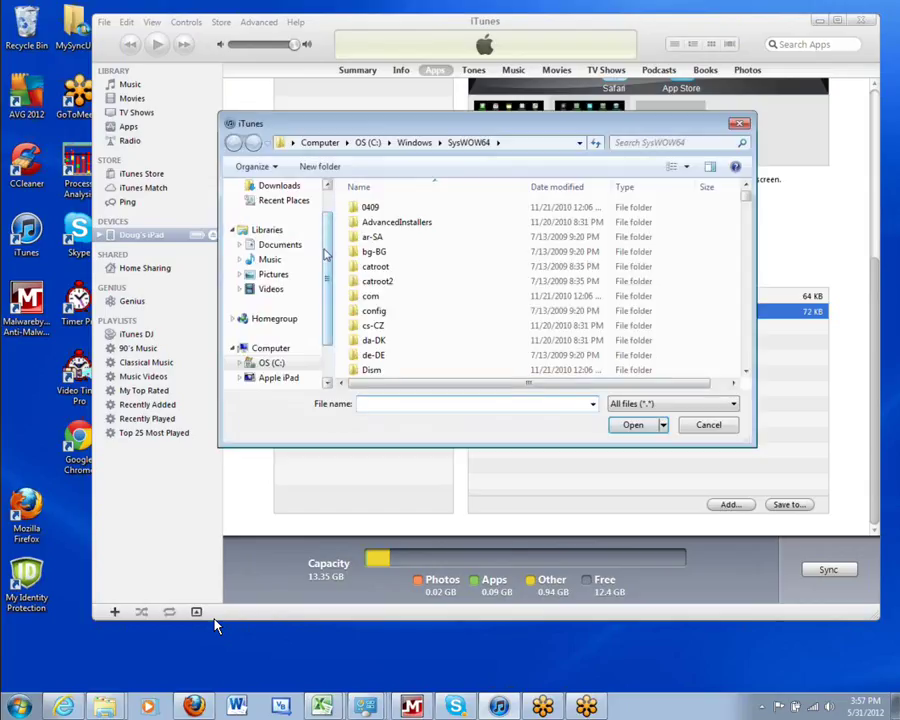
scroll(300, 300, down, 1)
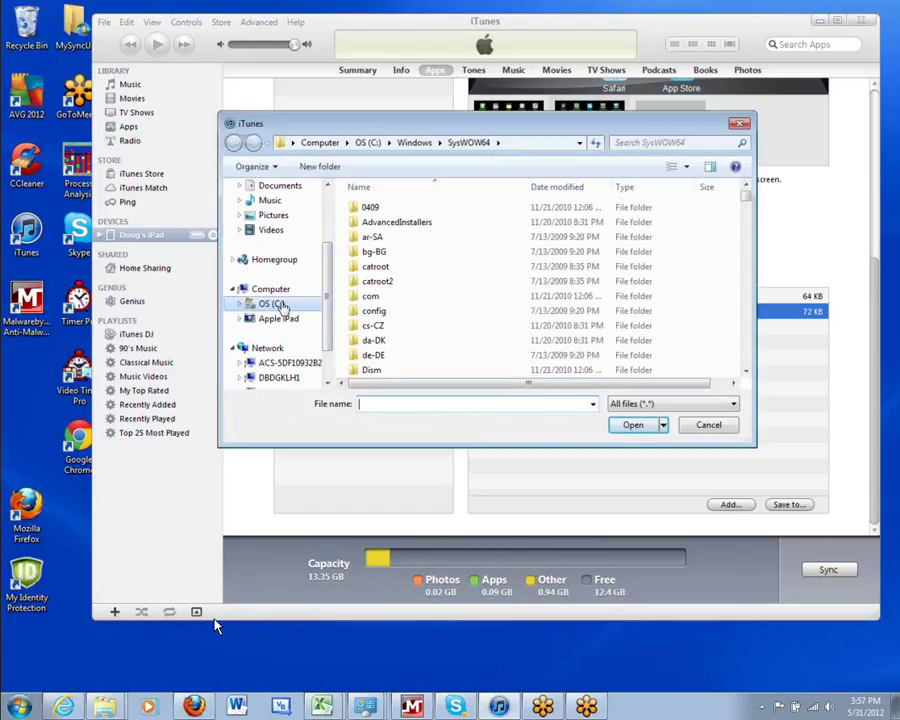
click(270, 304)
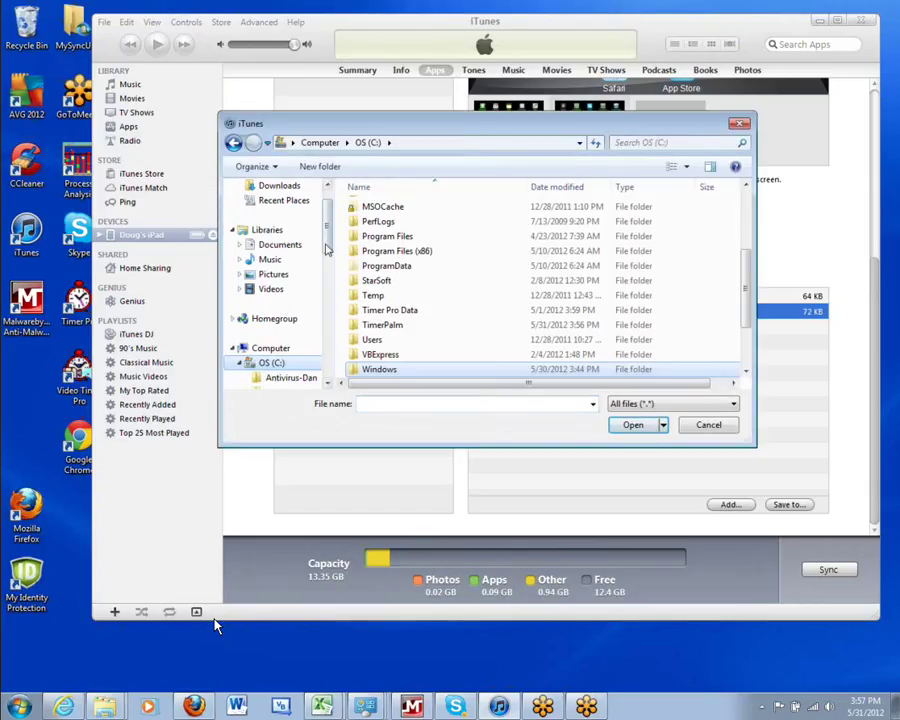
drag(328, 216, 328, 282)
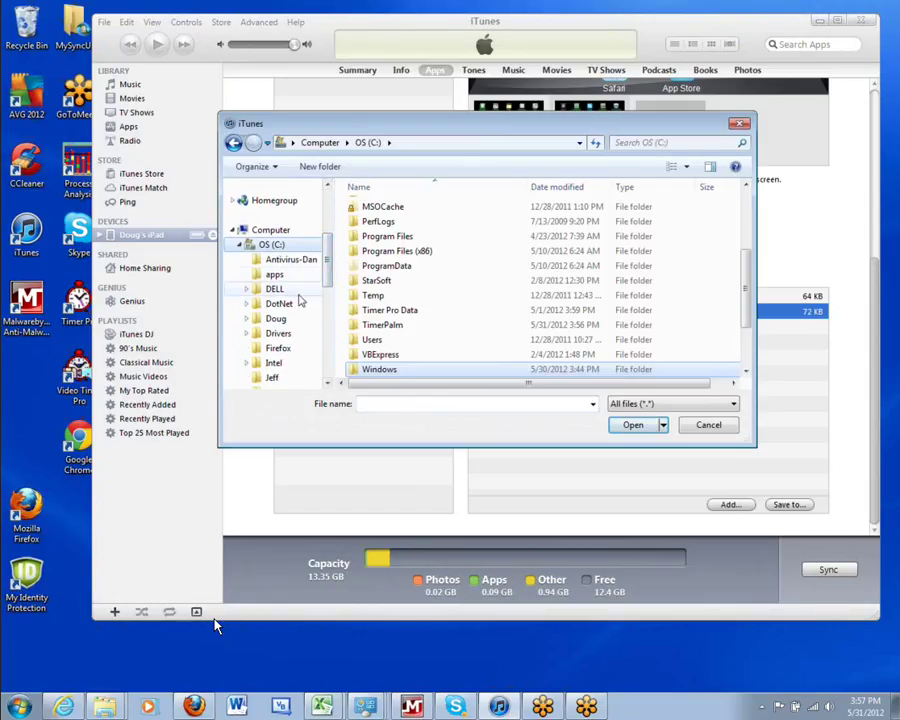
click(276, 318)
double_click(378, 209)
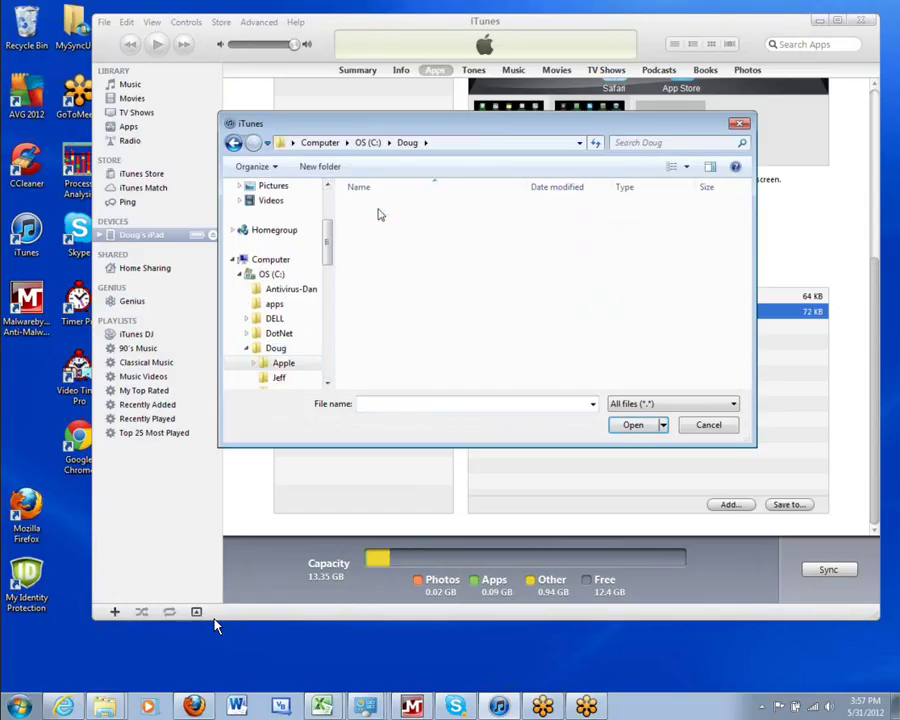
double_click(382, 327)
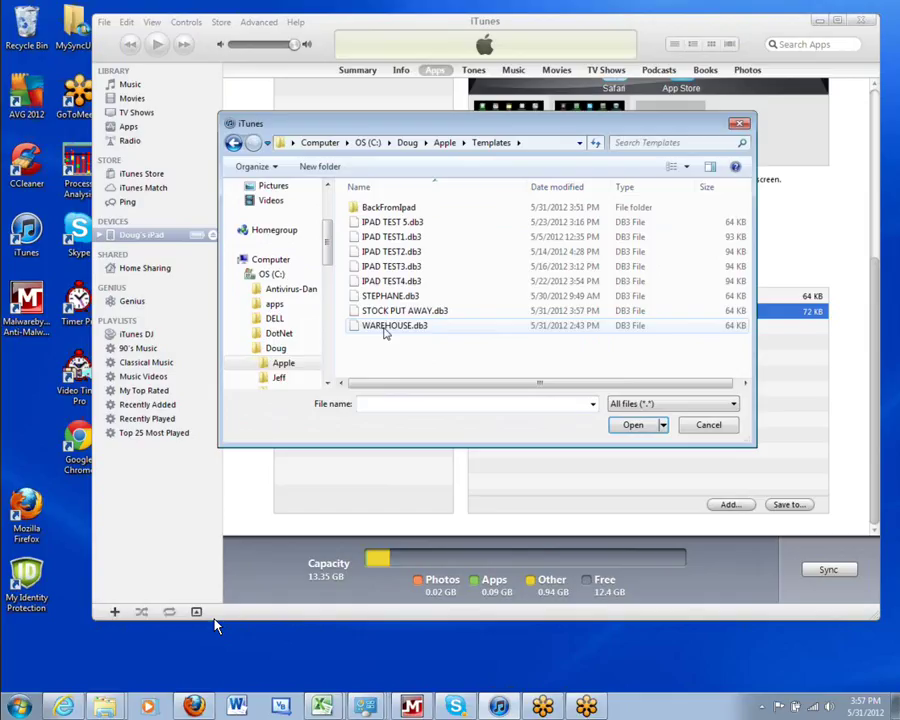
click(402, 315)
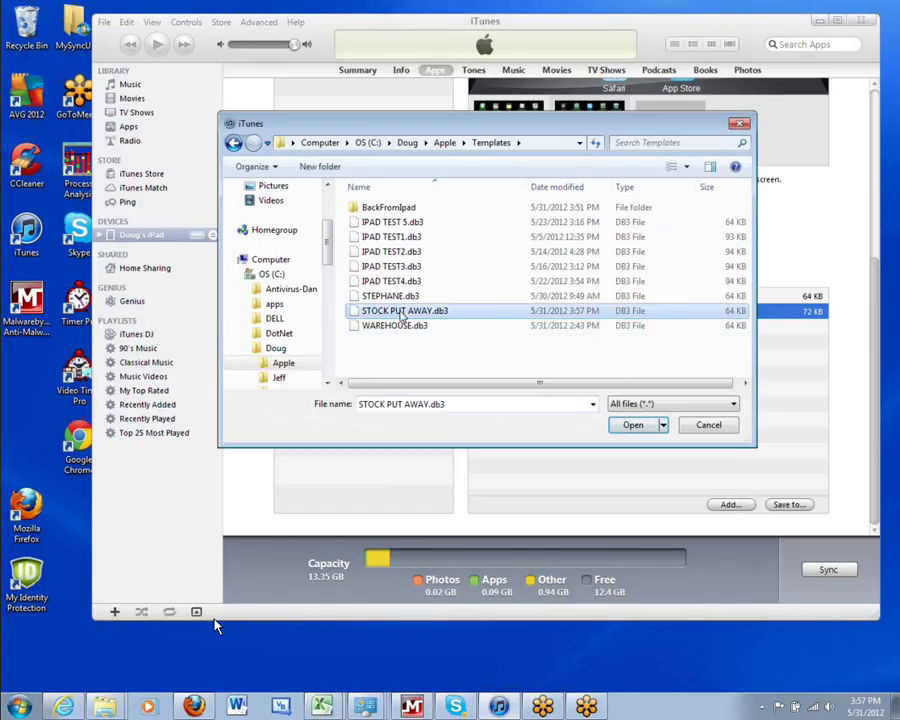
click(633, 425)
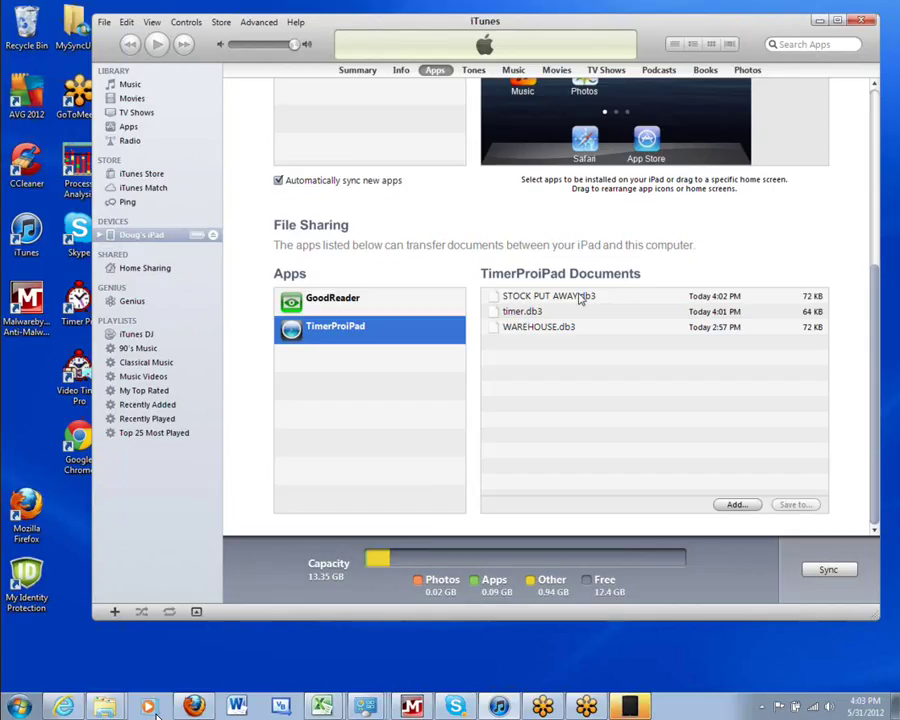
Step: Save STOCK PUT AWAY.db3 from the TimerProiPad documents into the Templates\BackFromIpad folder
click(581, 300)
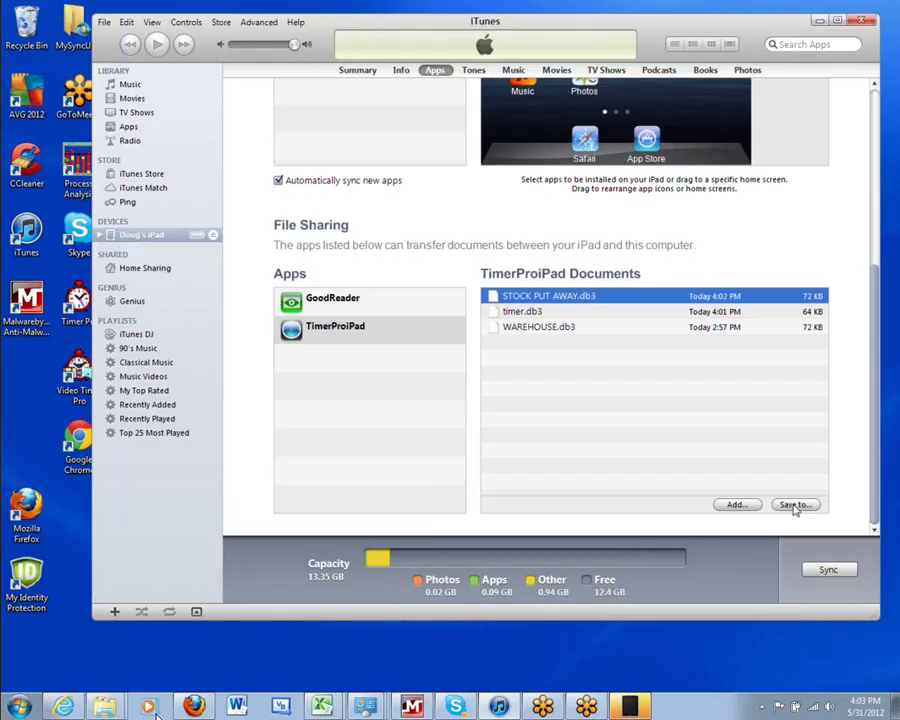
click(795, 505)
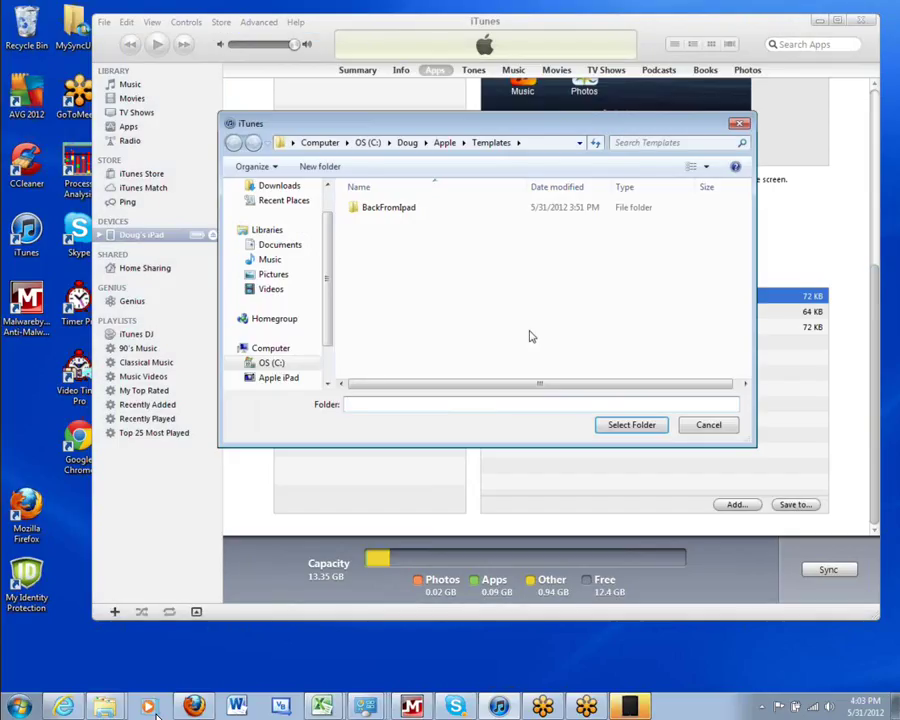
click(379, 210)
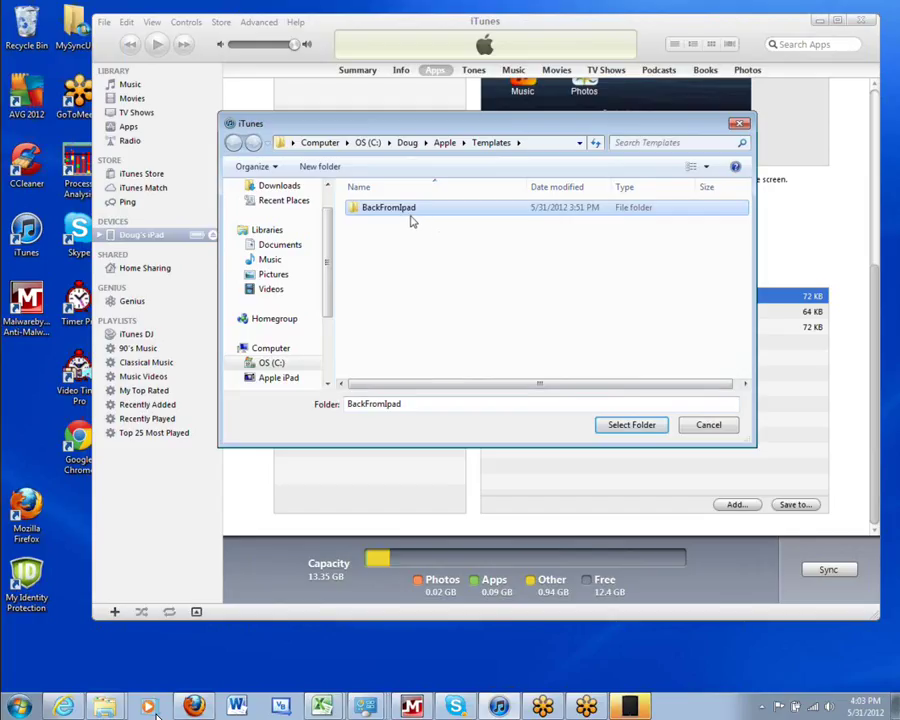
double_click(409, 219)
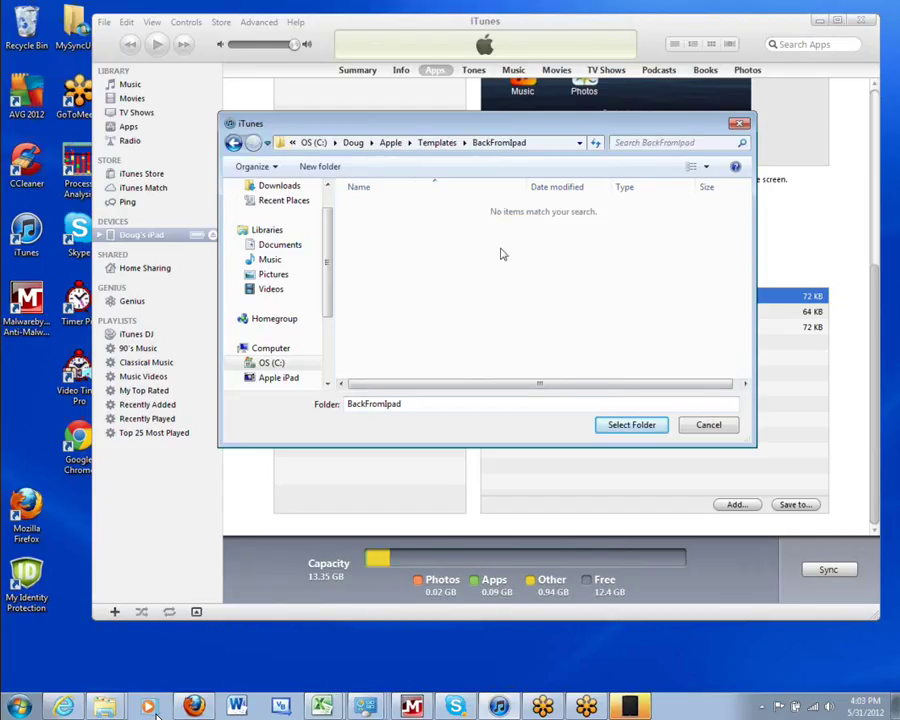
click(632, 427)
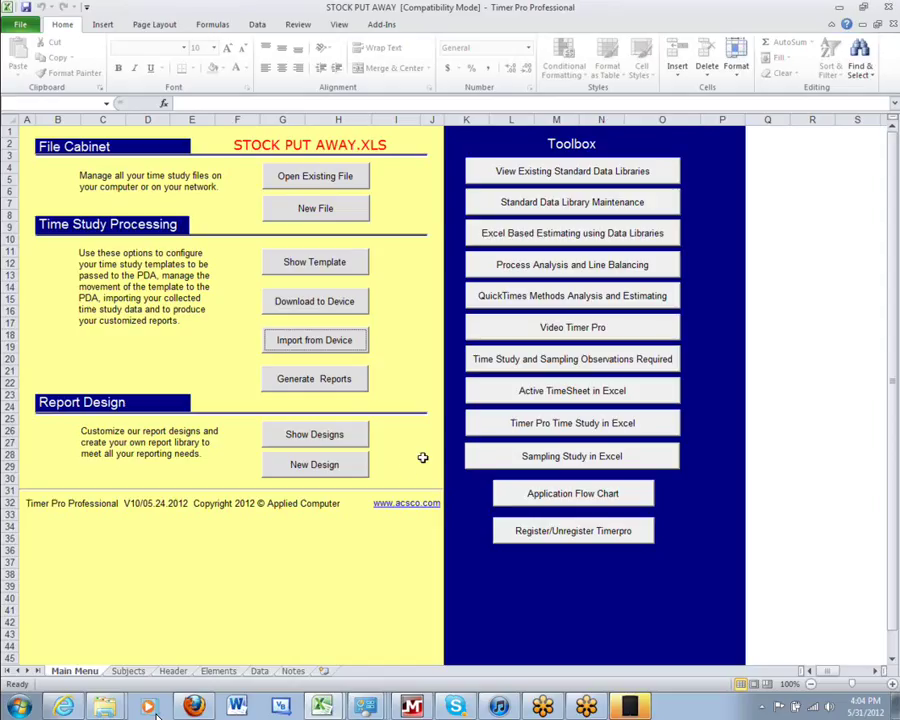
Step: Import STOCK PUT AWAY.db3 from the iPad, creating the STOCK PUT AWAY_Raw sheet of 42 elements
click(333, 344)
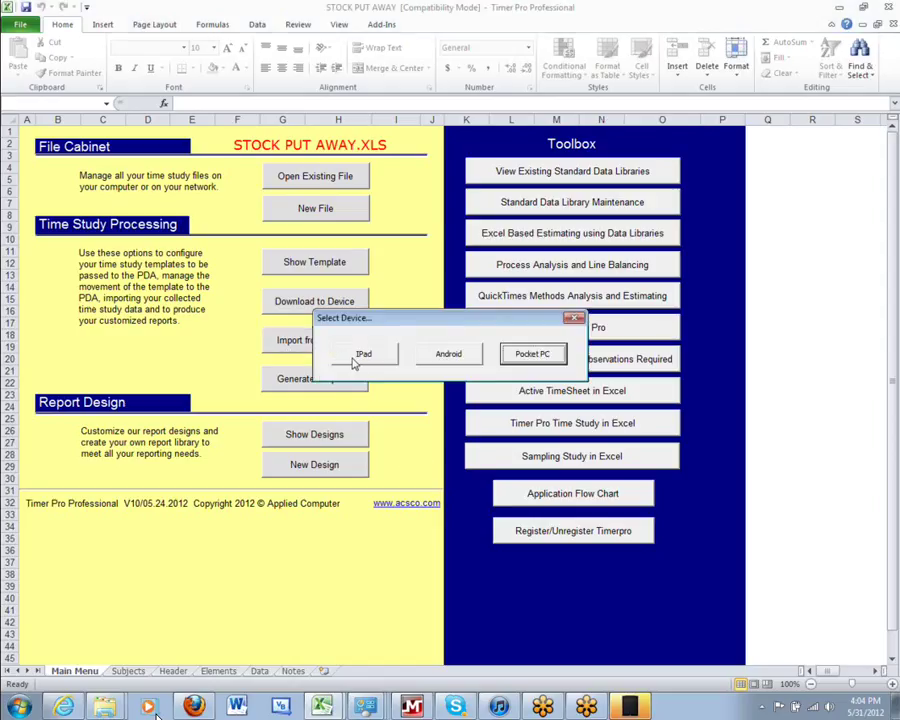
click(370, 356)
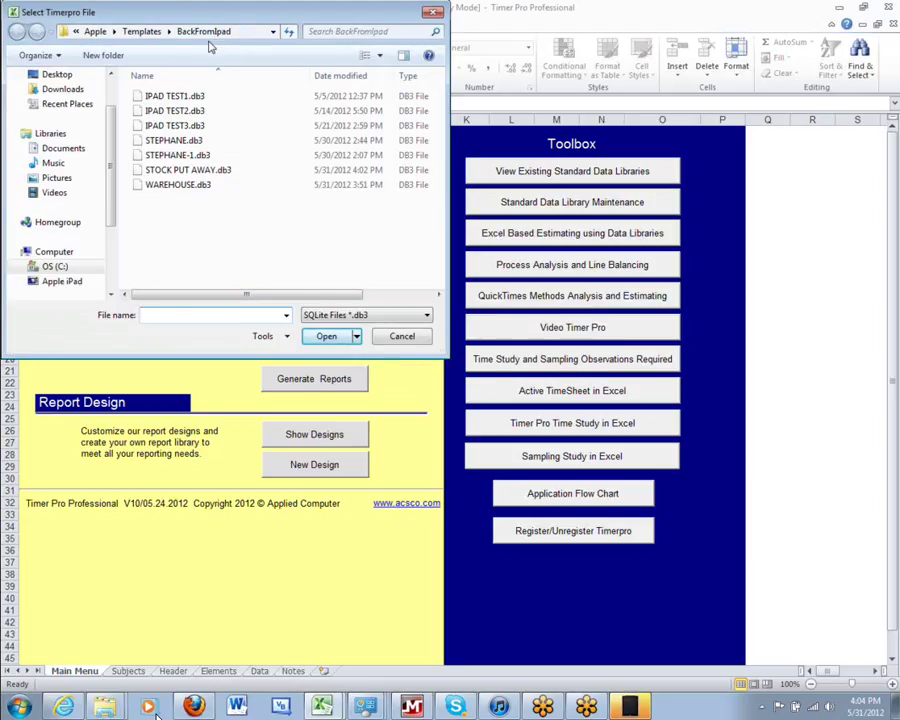
click(196, 172)
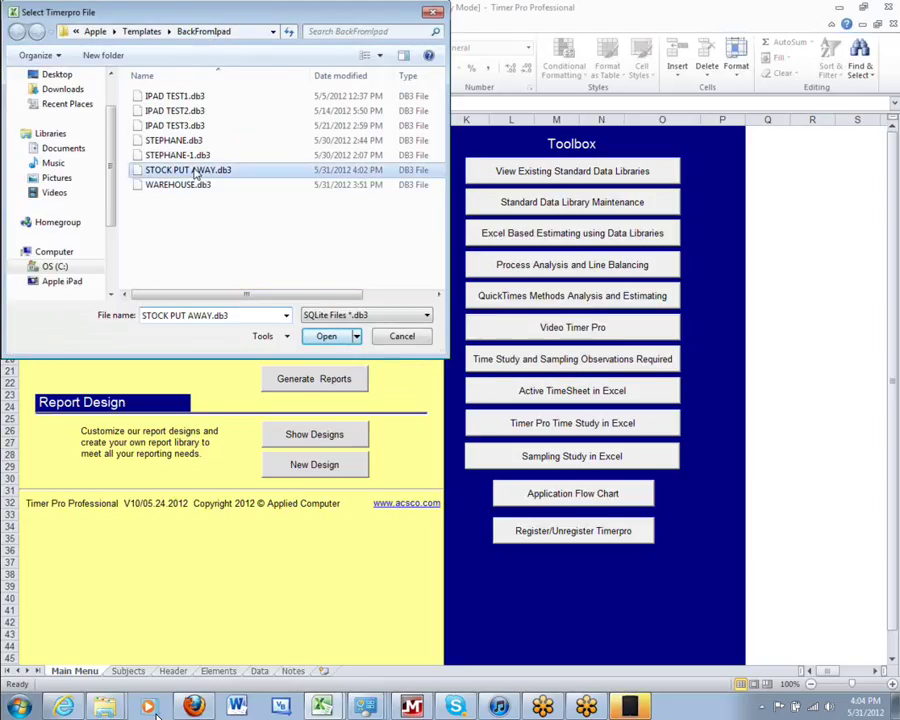
click(326, 337)
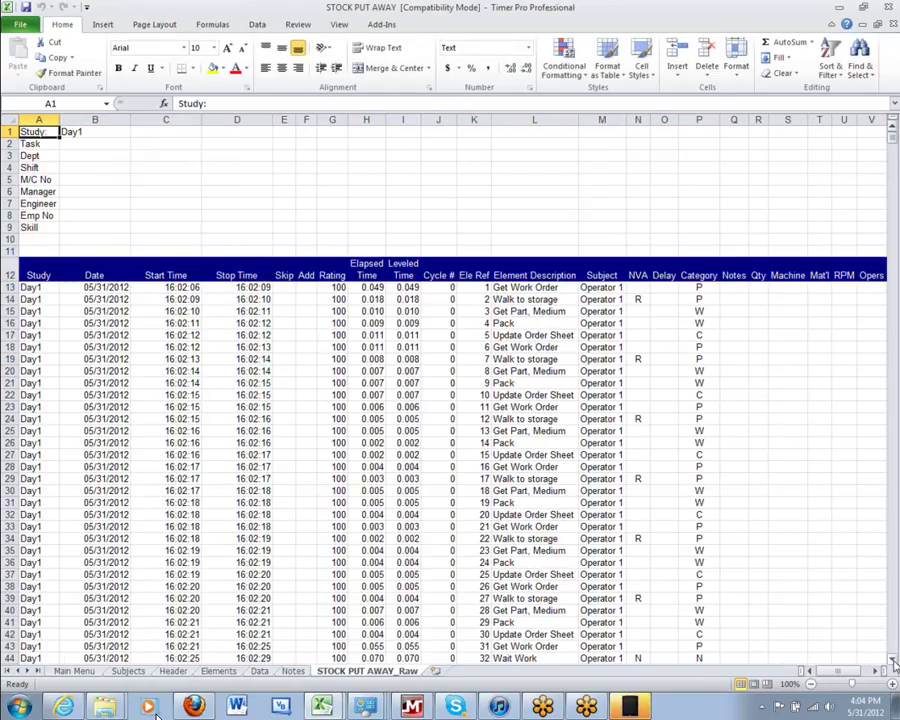
drag(893, 663, 893, 663)
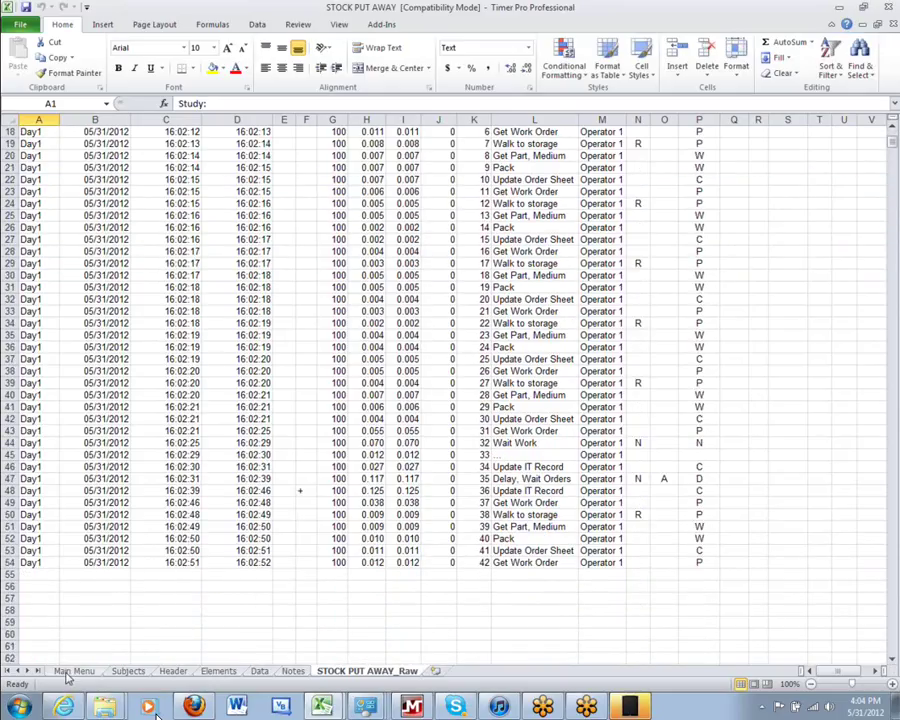
Step: From the Main Menu, generate a Time Study Summary (Design) report for STOCK PUT AWAY_Raw
click(66, 671)
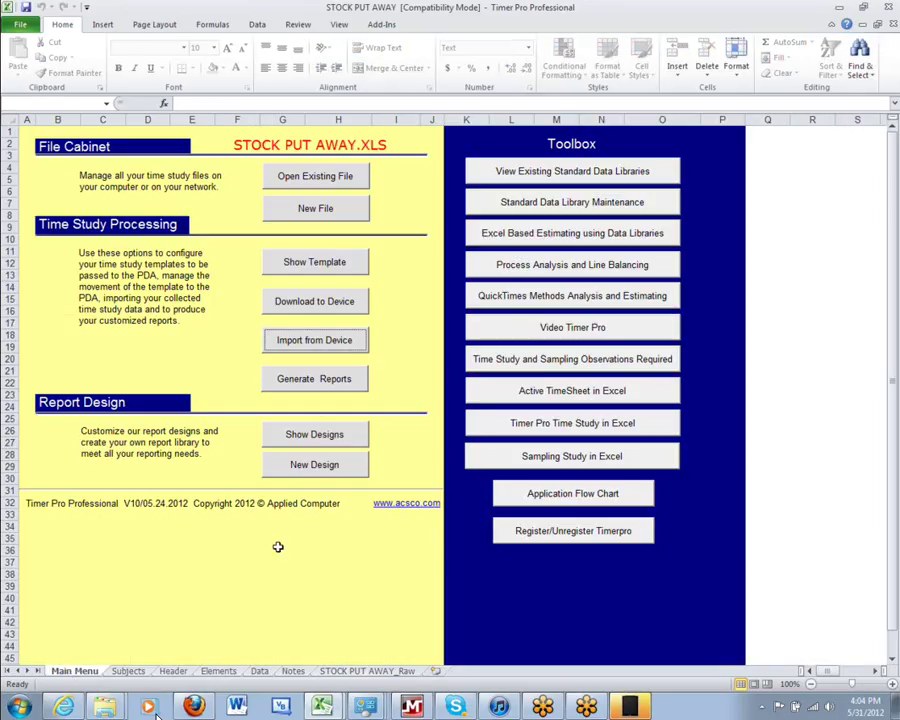
click(318, 387)
click(392, 256)
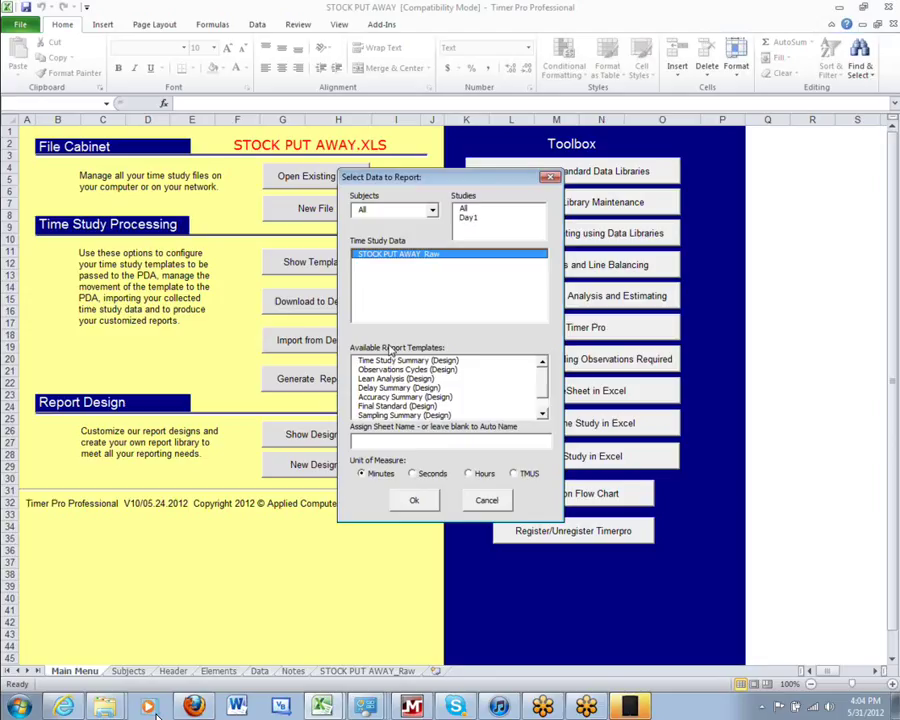
click(410, 361)
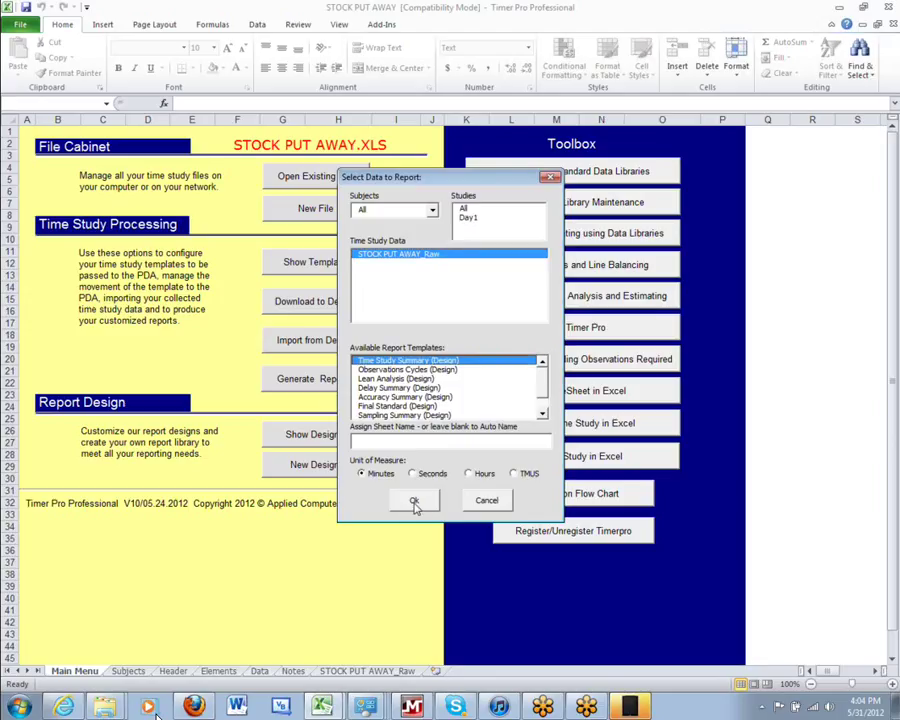
click(415, 501)
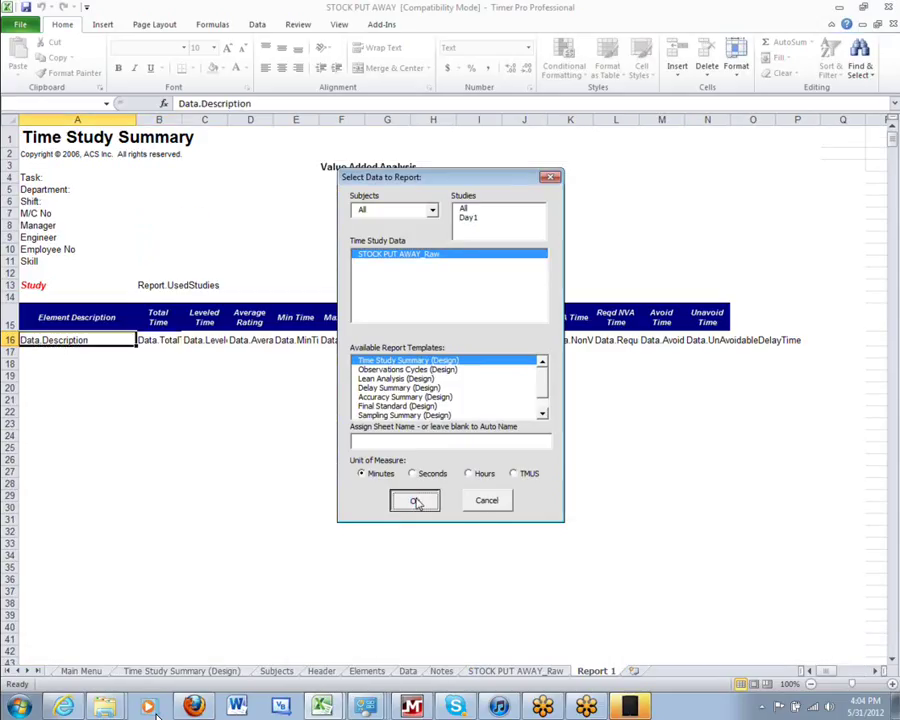